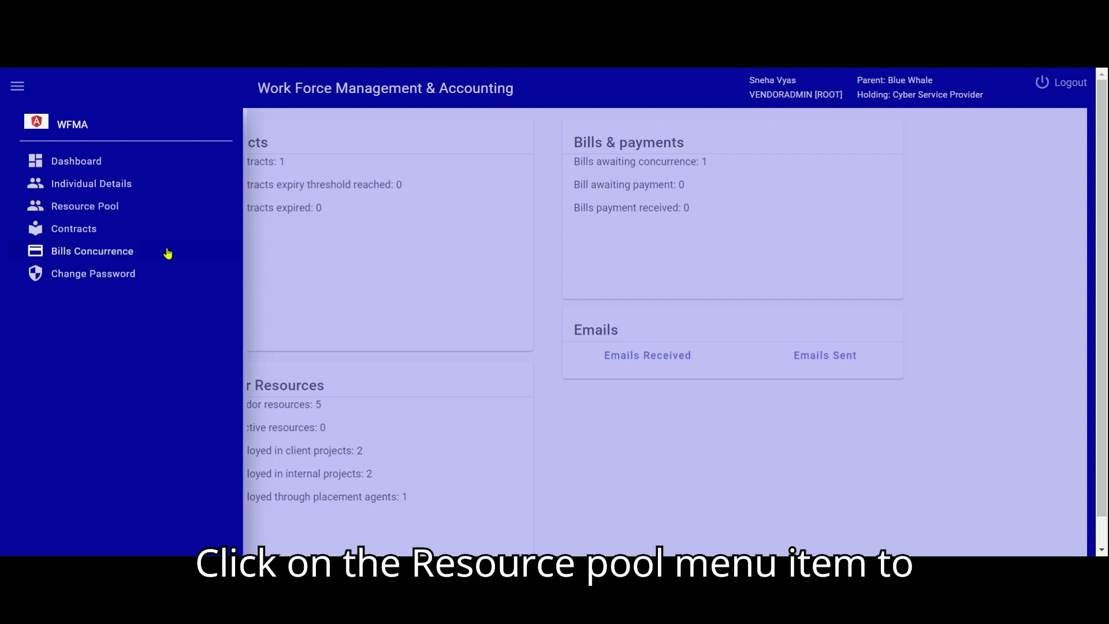
Start a new vendor resource in the resource pool, named "New Vendor Resource" with the designation "Java Expert"
left_click(92, 209)
left_click(314, 487)
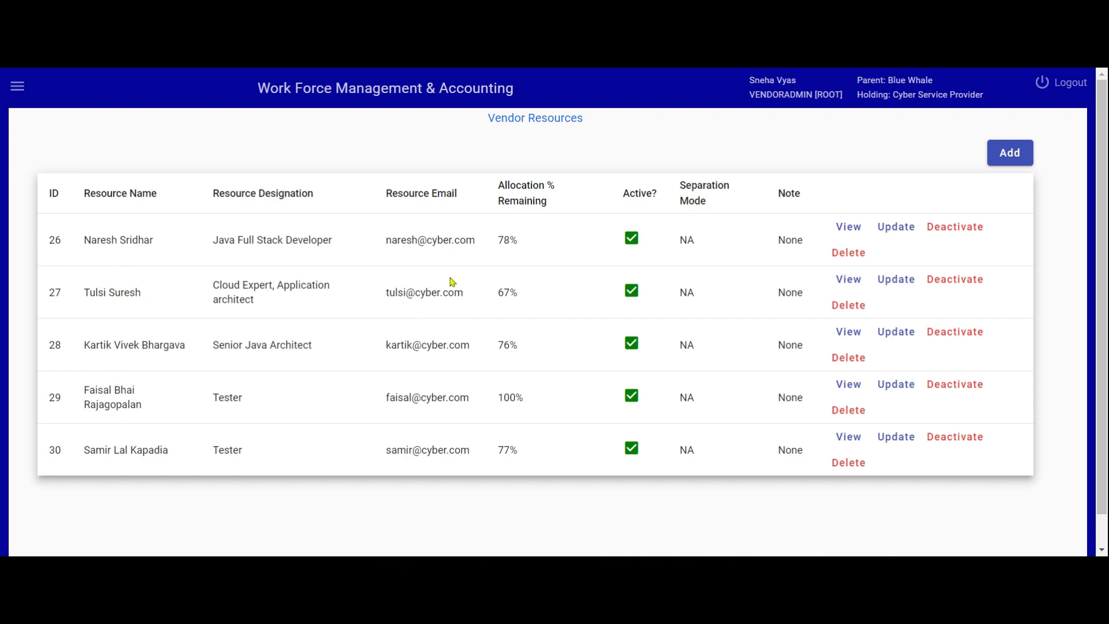
left_click(1010, 152)
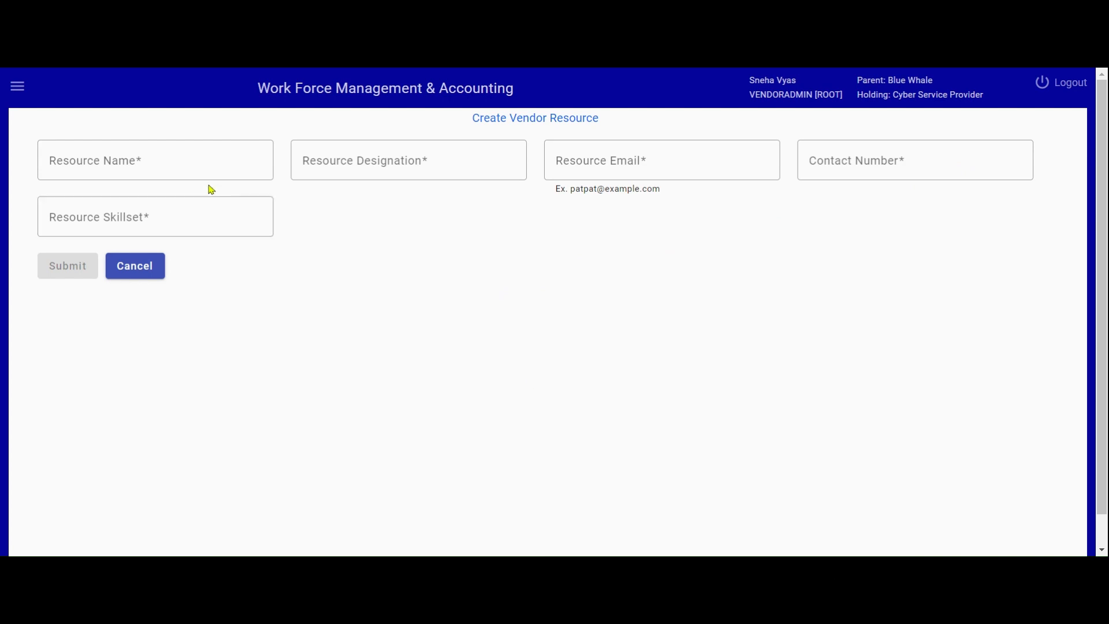
left_click(191, 159)
type("New Vendor Resource")
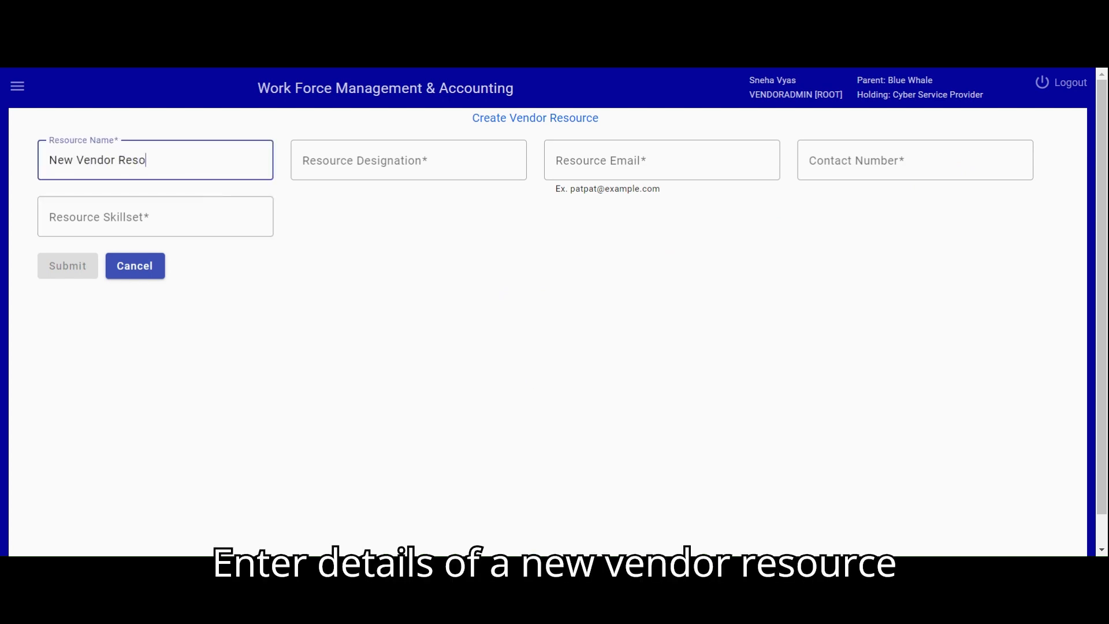
key("Tab")
type("Java Expert")
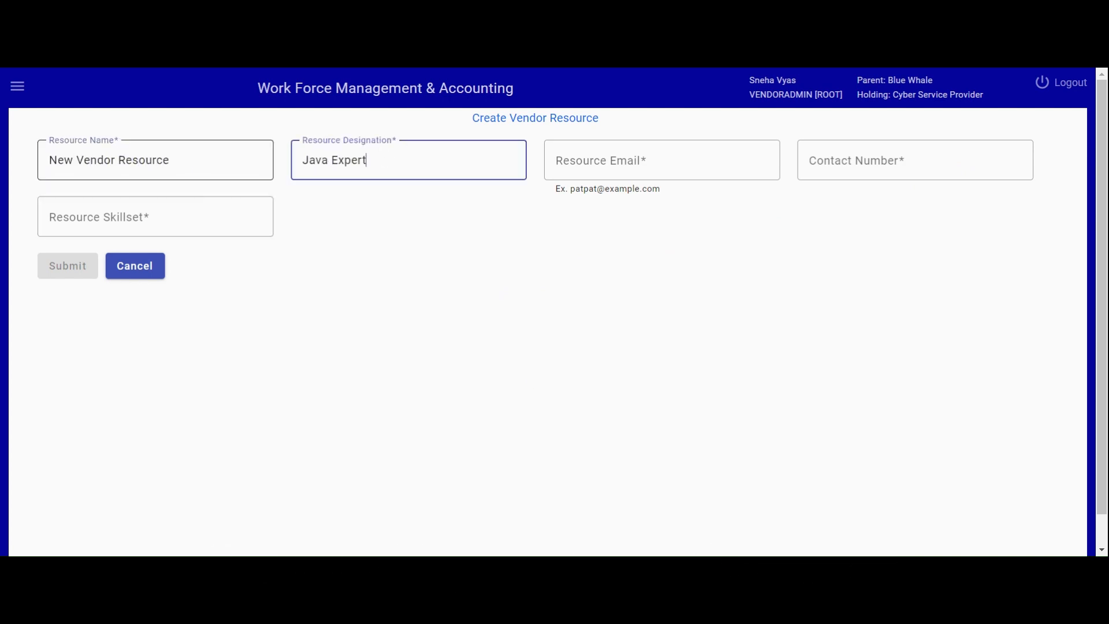
Enter the new resource's email, contact number and skillset "Java, Angular Js", and submit the record
key("Tab")
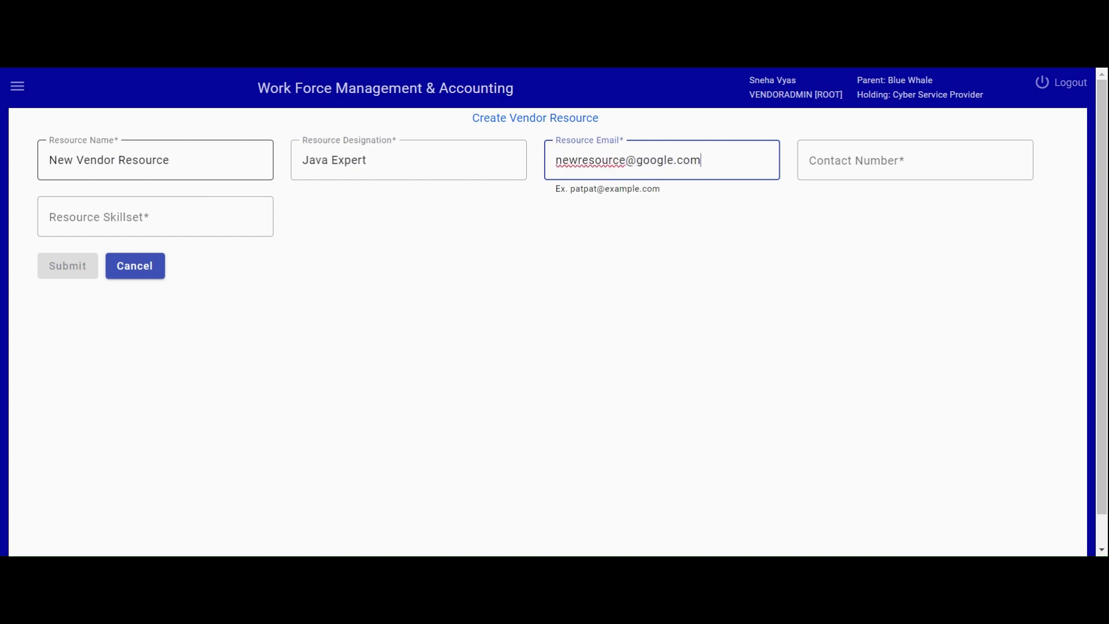
key("Tab")
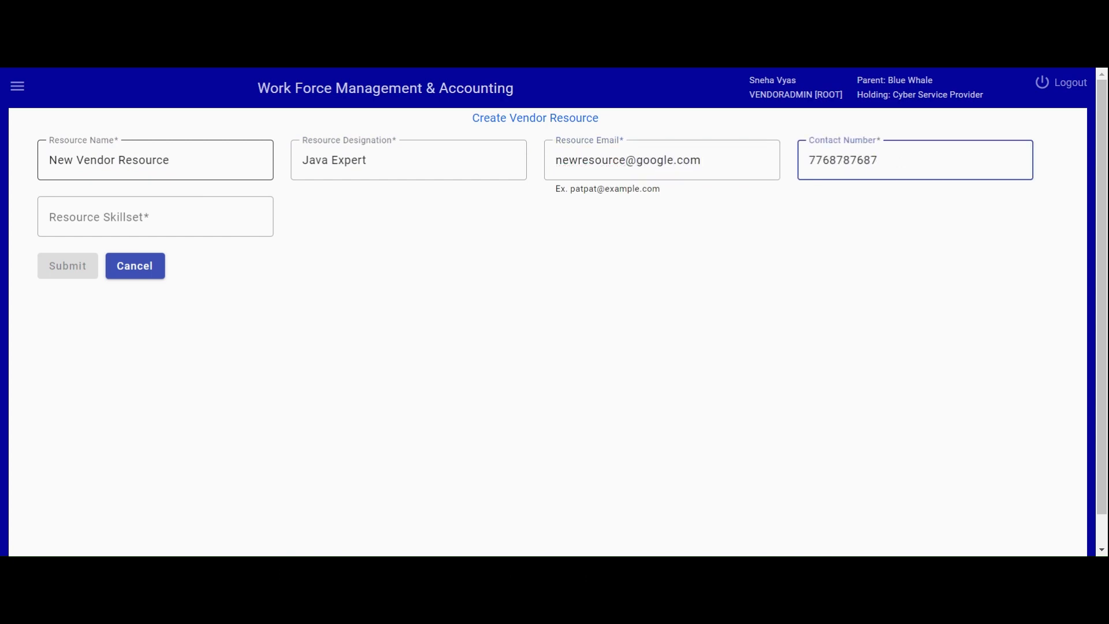
left_click(167, 208)
type("Java, Angular Js")
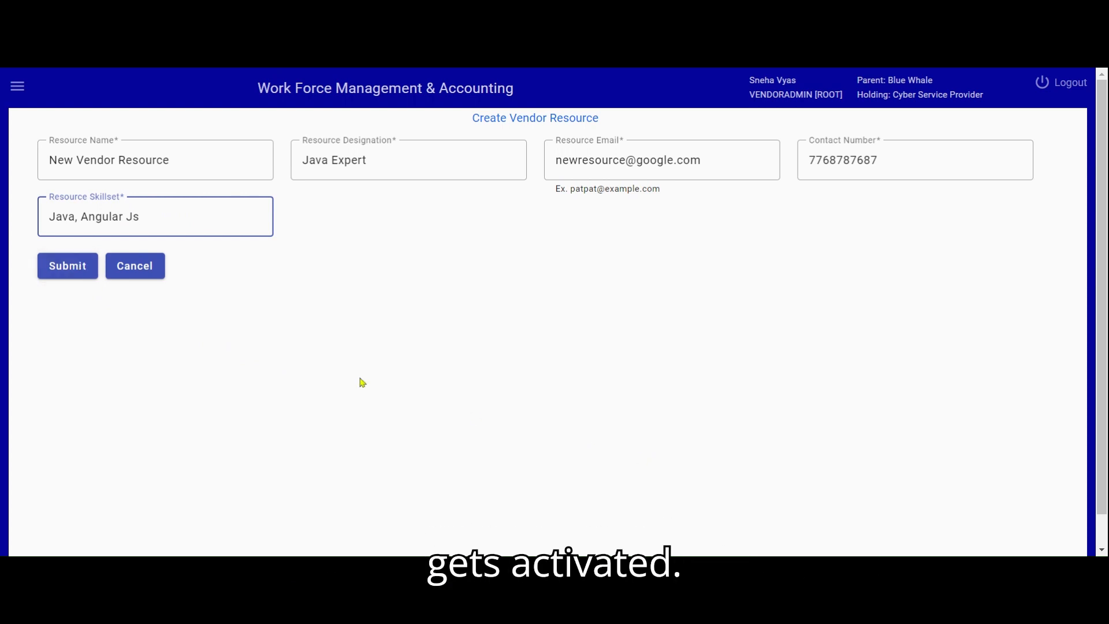
left_click(84, 263)
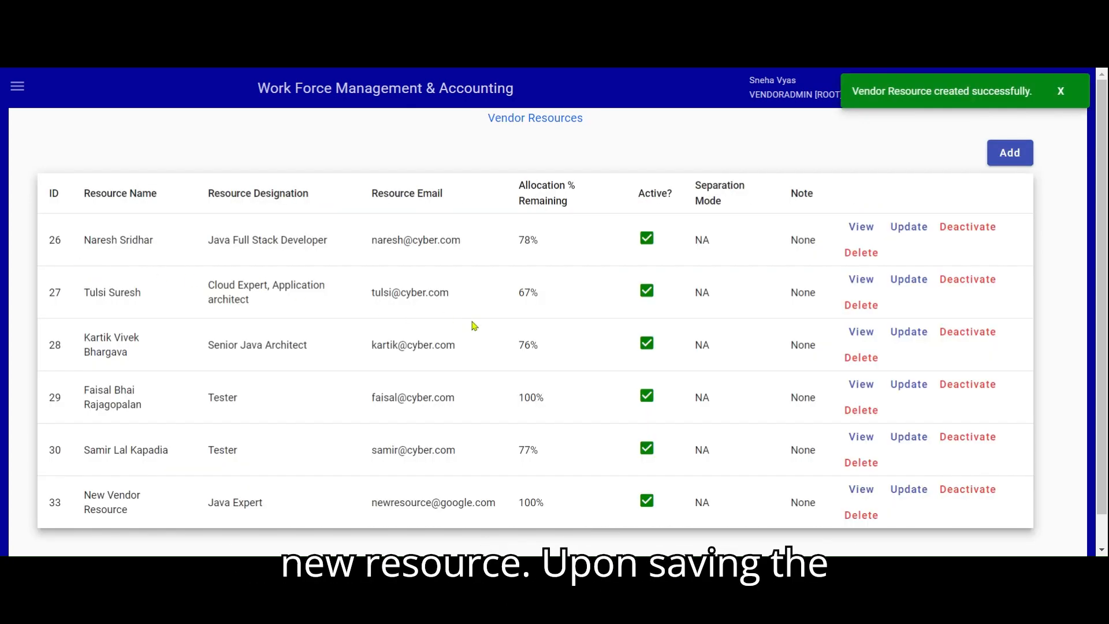
View the full details of the vendor resource with ID 26 and return to the resource list
scroll(468, 326, "down", 1)
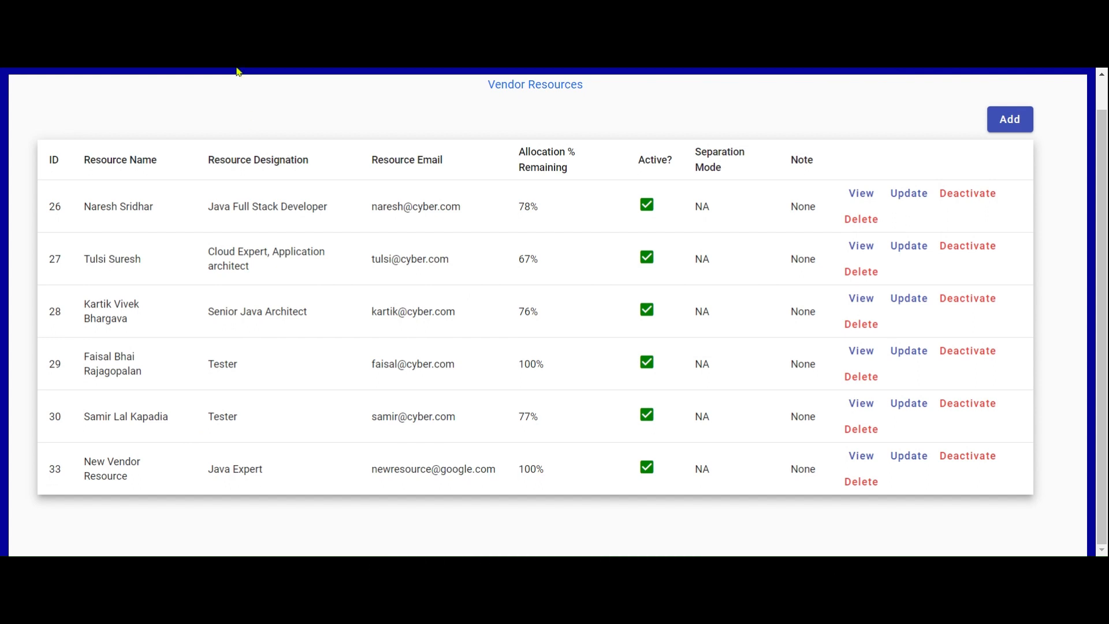
scroll(659, 439, "up", 1)
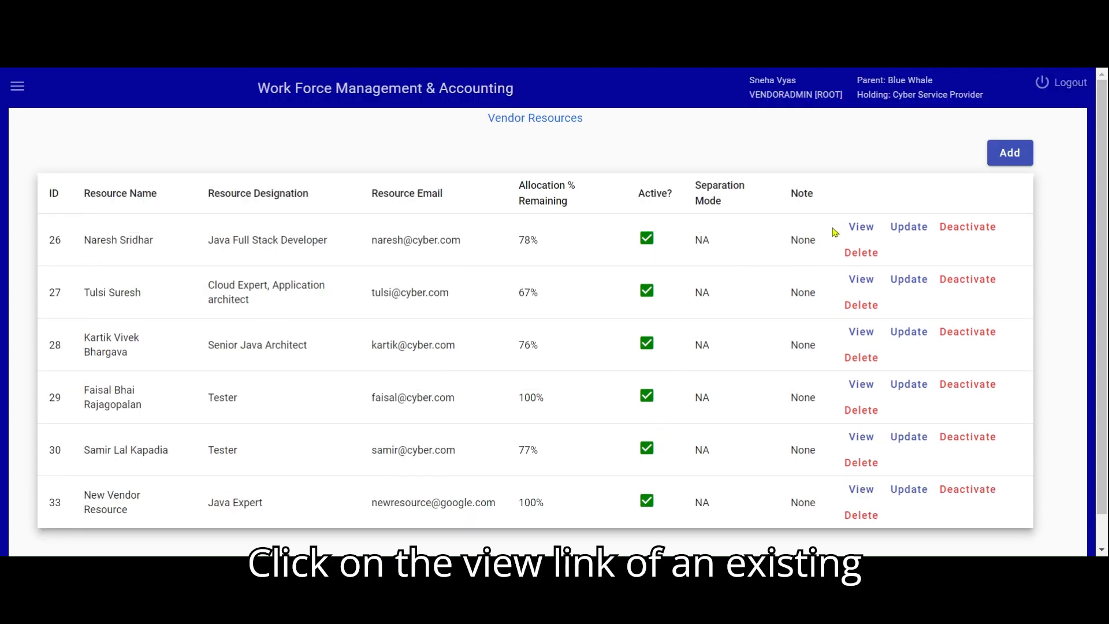
left_click(866, 234)
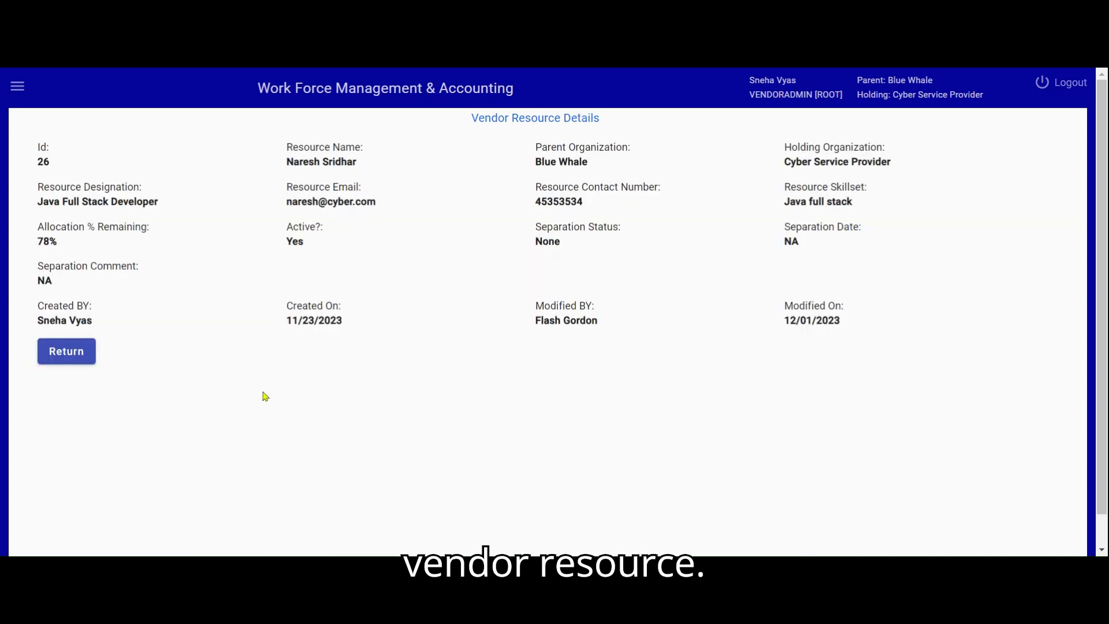
left_click(78, 357)
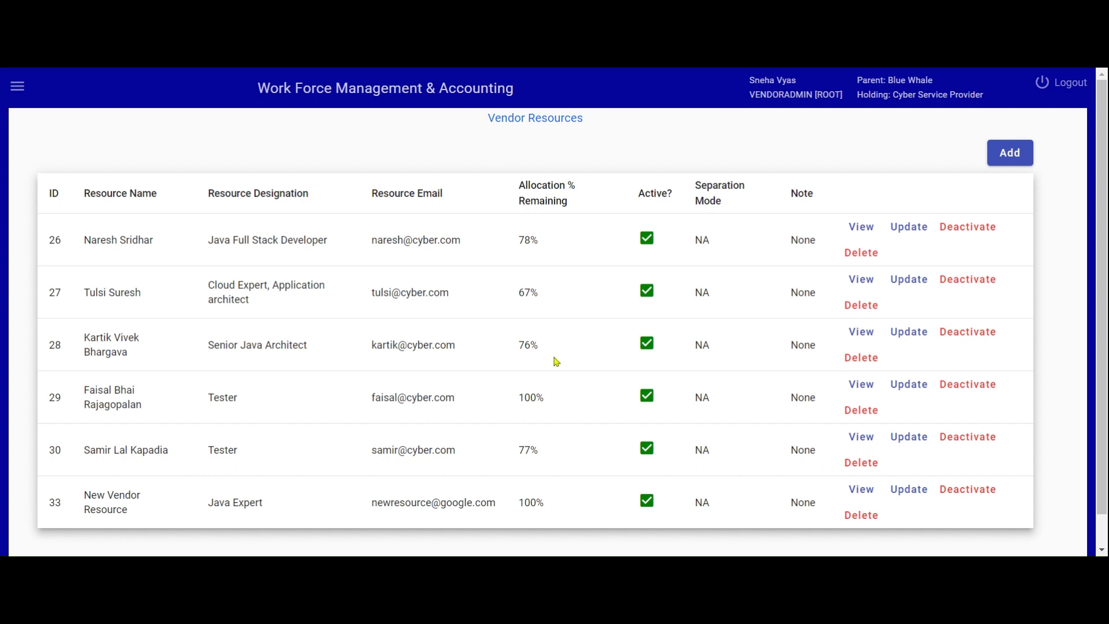
Open vendor resource 26 for updating, switching its separation plan to Planned and back to NA
left_click(911, 228)
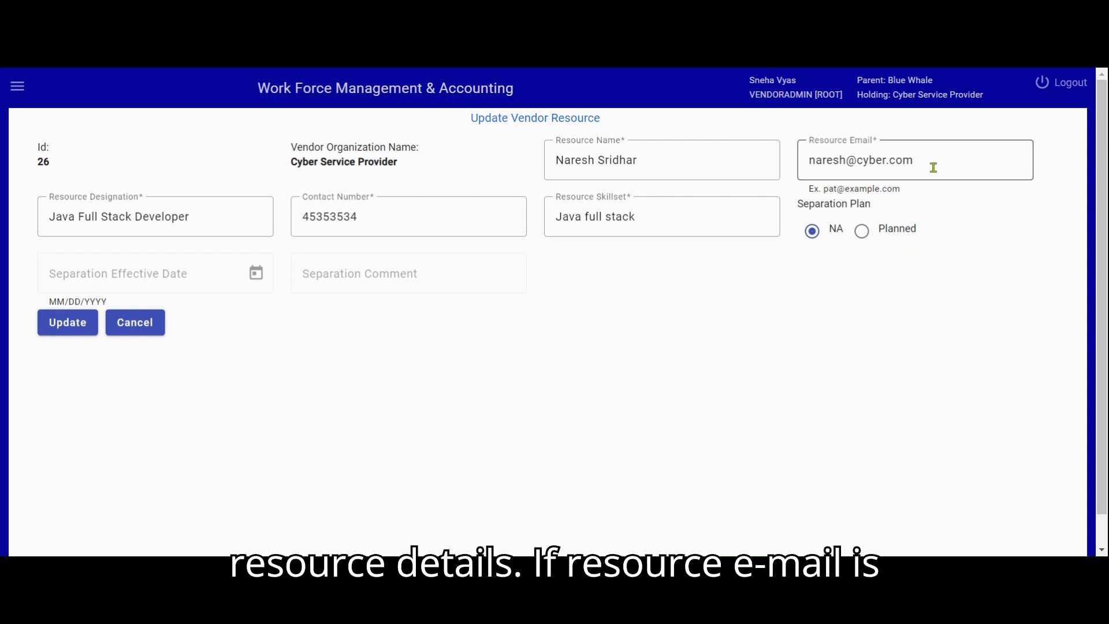
left_click_drag(933, 167, 808, 167)
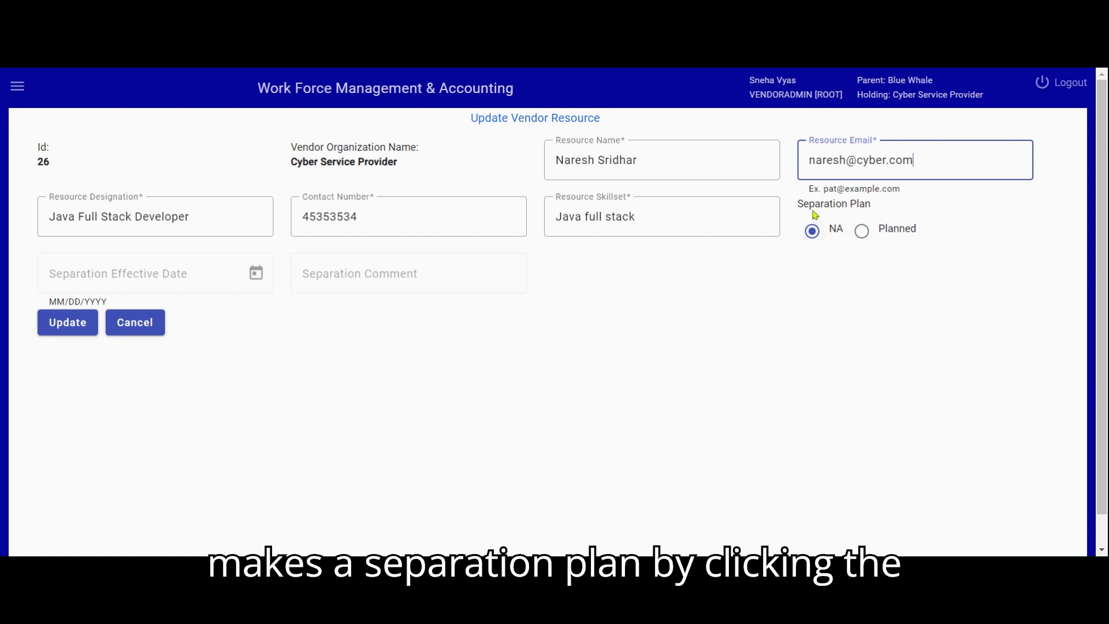
left_click(862, 231)
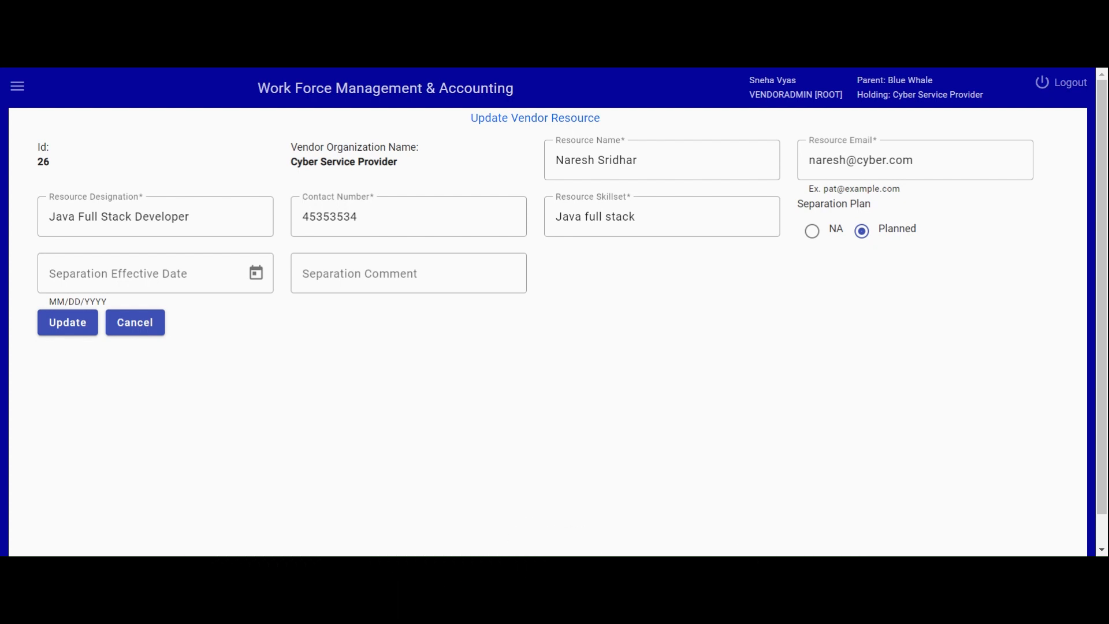
left_click(814, 237)
Append ", sql" to the skillset of vendor resource 26 and save the update
left_click(708, 223)
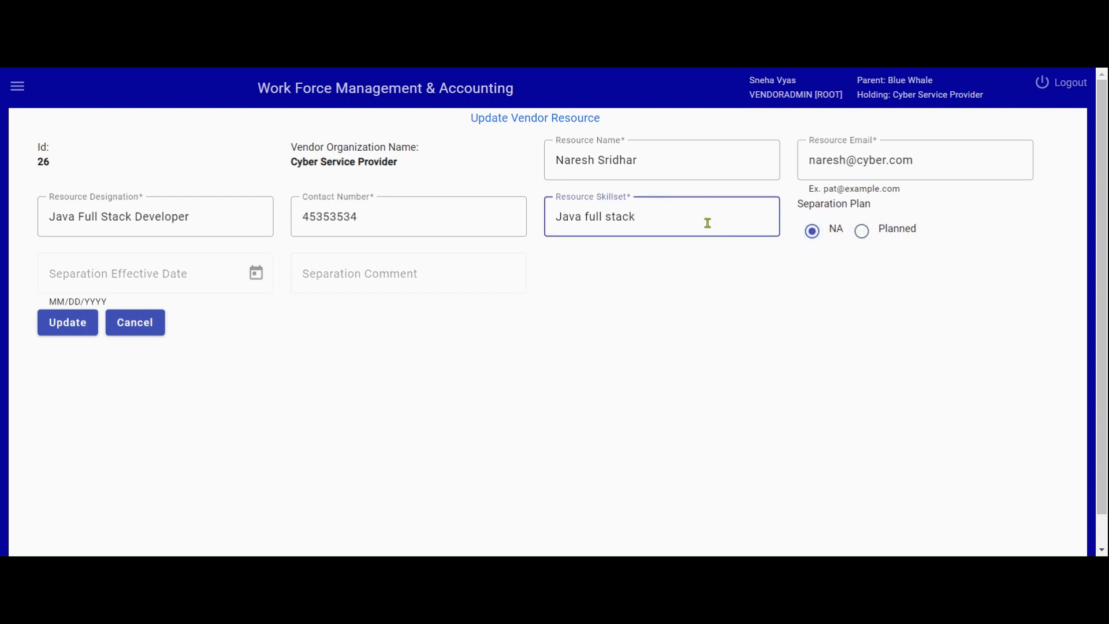
type(", sql")
left_click(78, 324)
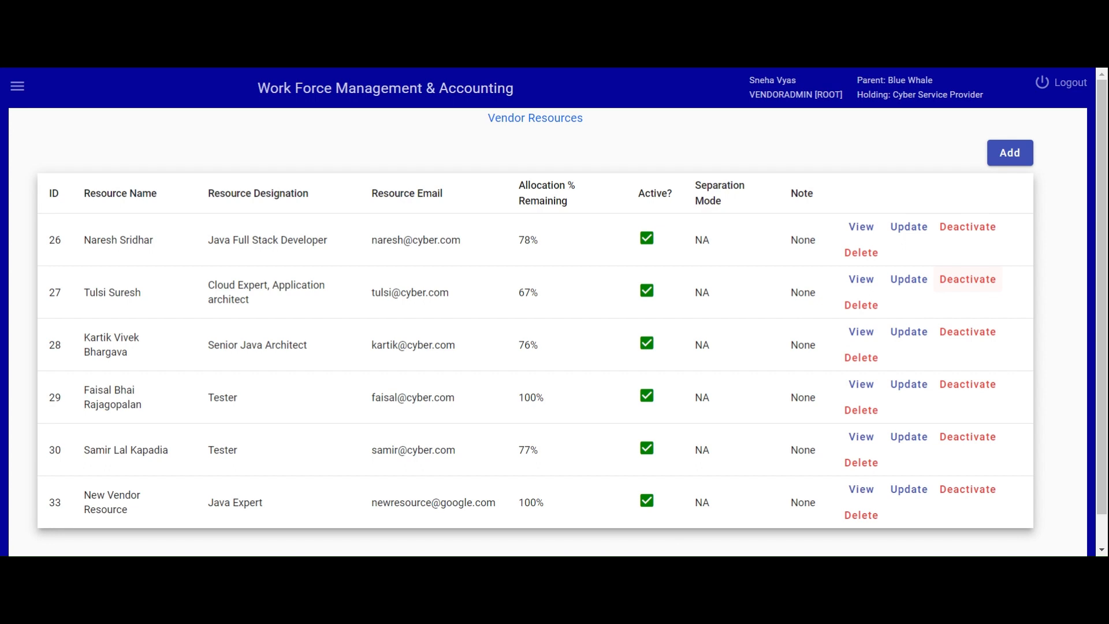
Deactivate the "New Vendor Resource" entry and activate it again
scroll(704, 399, "down", 1)
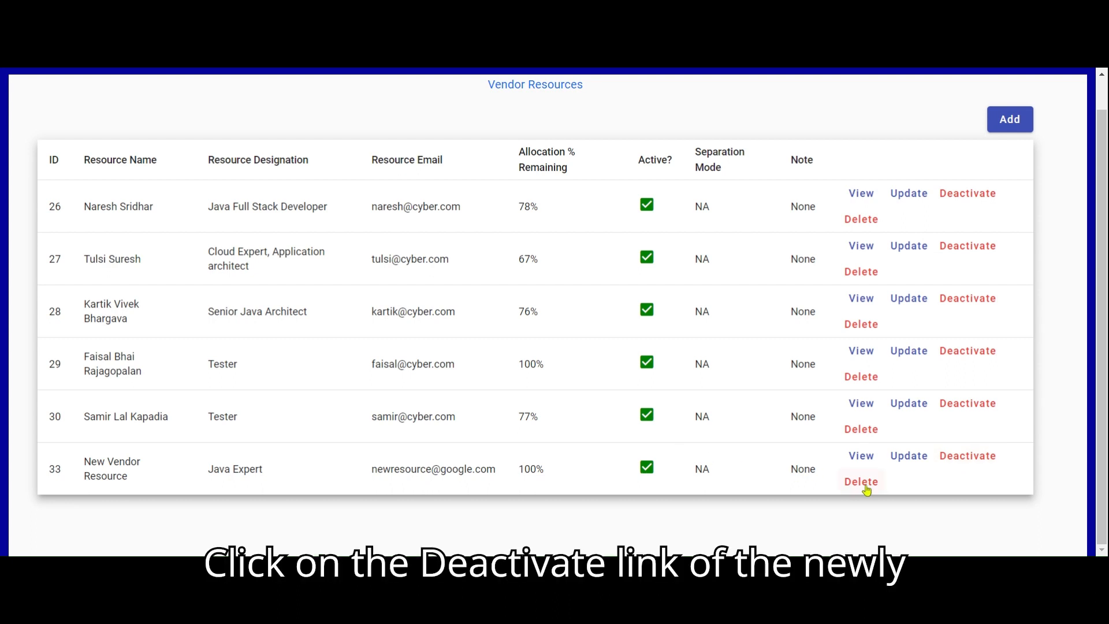
left_click(958, 457)
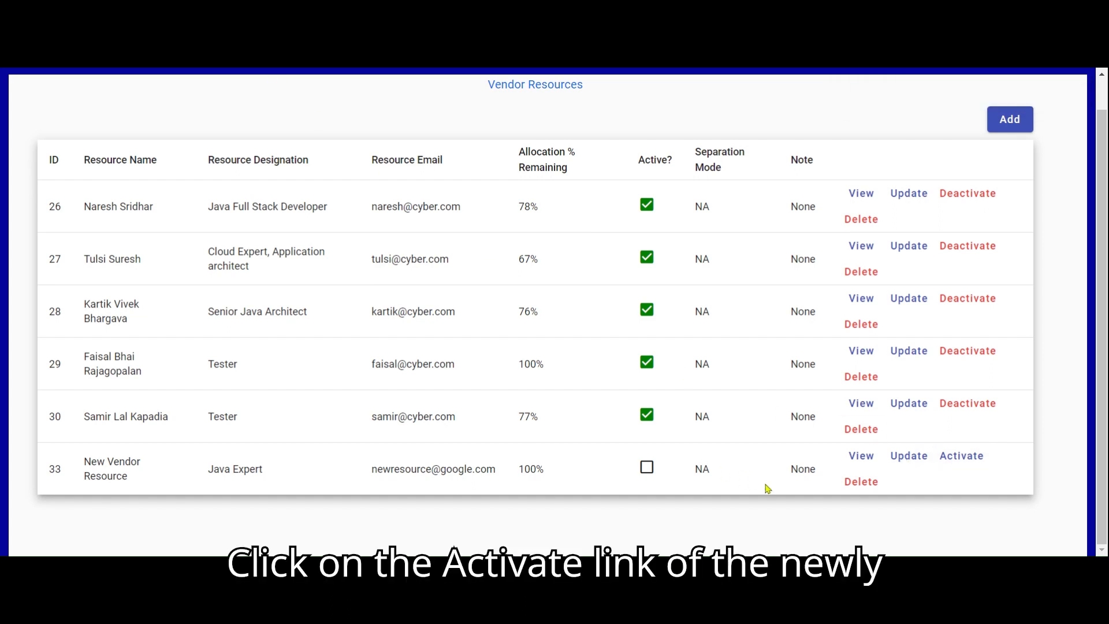
left_click(955, 460)
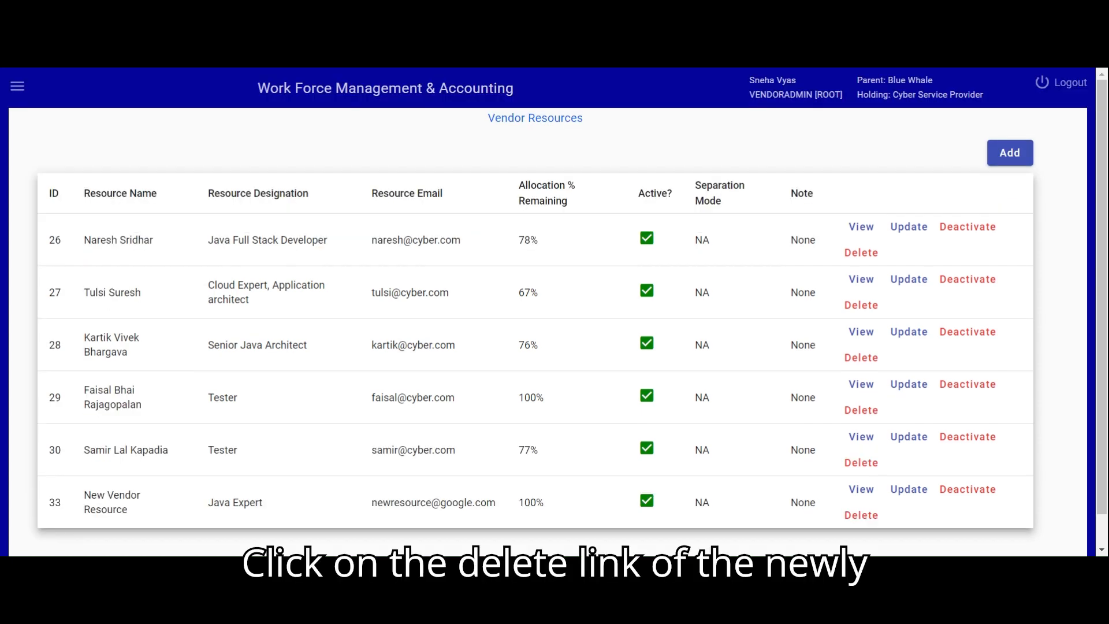
Delete the "New Vendor Resource" entry from the vendor resources and confirm the deletion
left_click(862, 519)
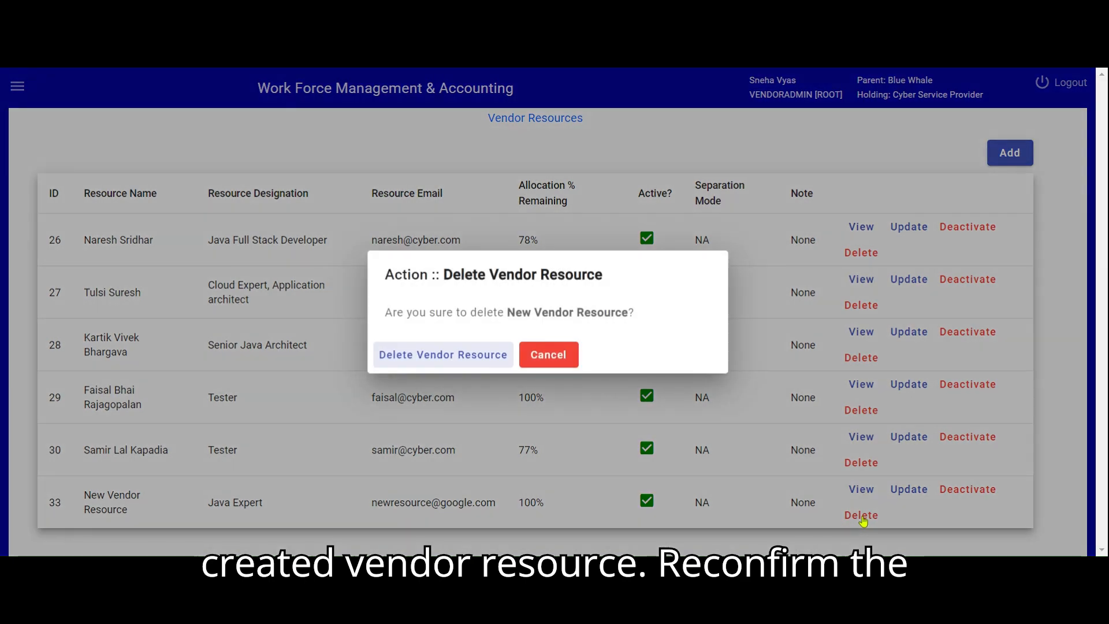
left_click(444, 355)
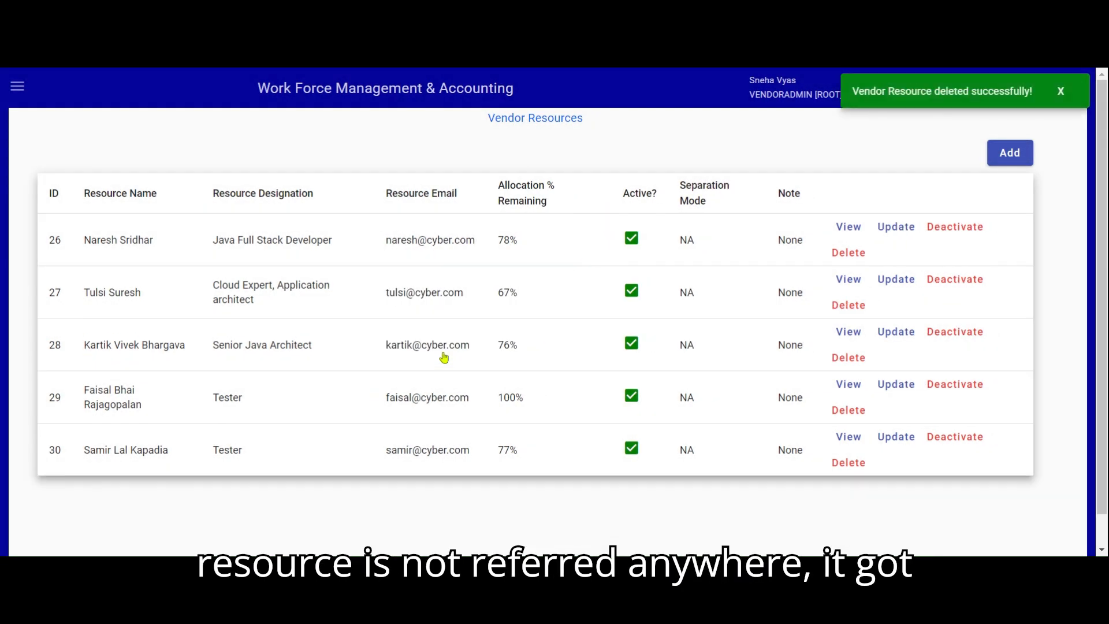